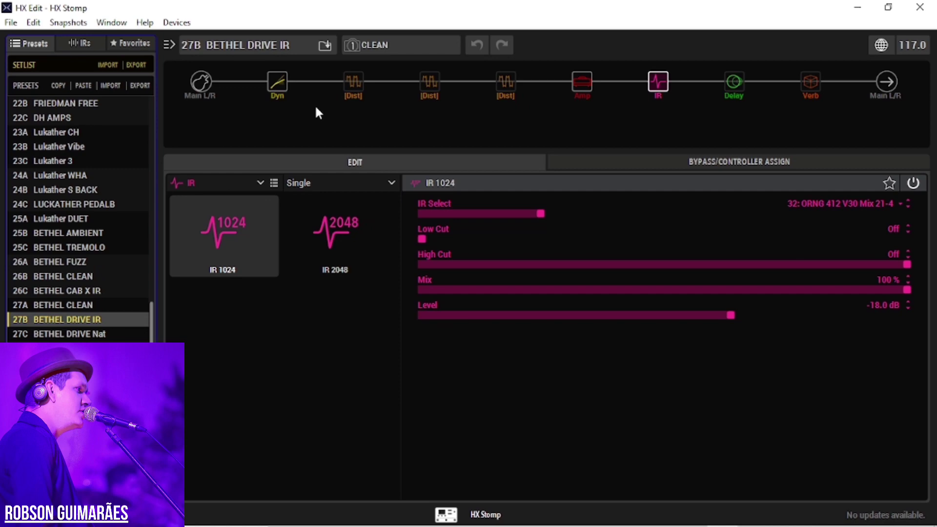
# Step: Compare the BETHEL DRIVE Nat and BETHEL DRIVE IR presets, and view the IR block's single and dual options
pyautogui.click(81, 331)
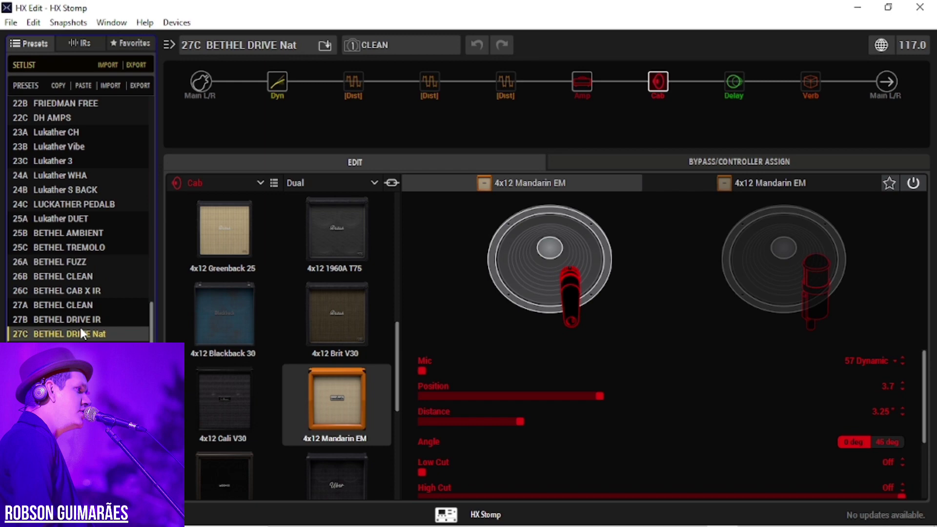
pyautogui.click(105, 319)
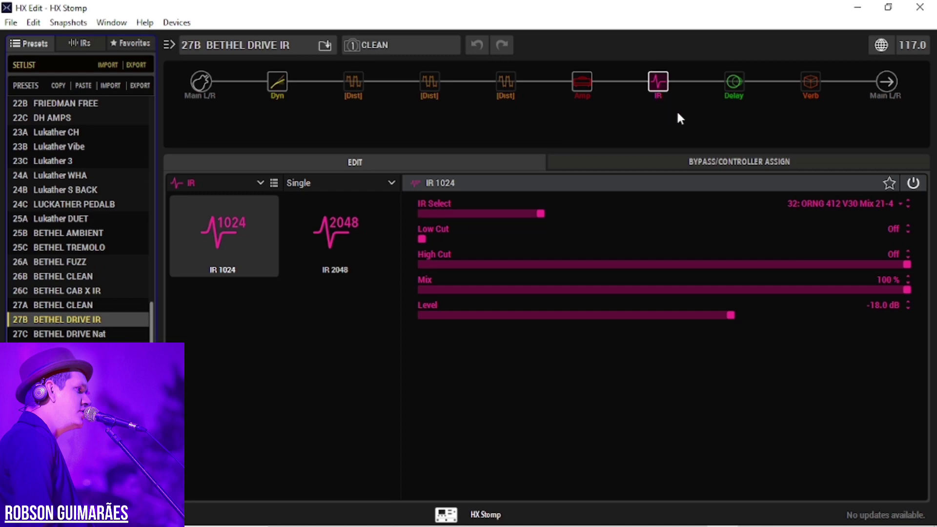
pyautogui.click(658, 82)
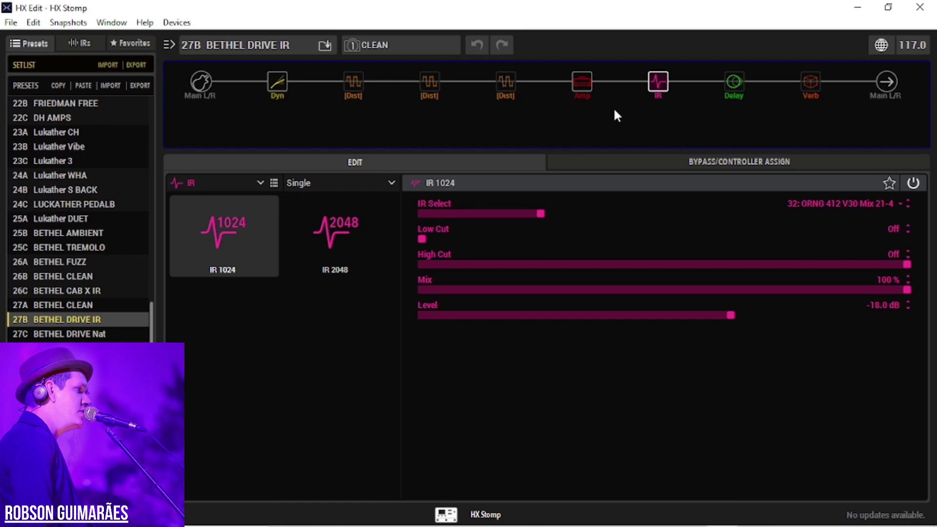
pyautogui.moveTo(644, 104)
pyautogui.moveTo(616, 98)
pyautogui.click(391, 184)
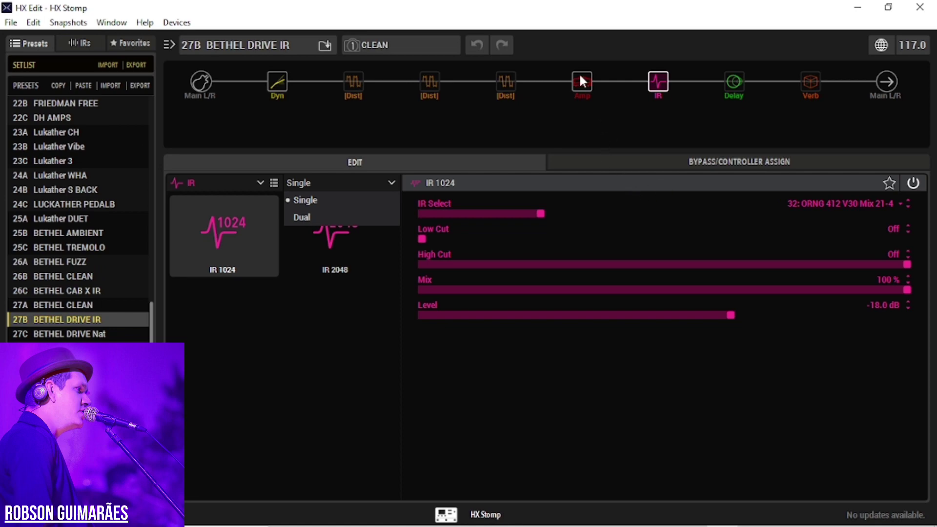
# Step: Load the BETHEL DRIVE Nat preset and show its Cab block with the 4x12 Mandarin EM model
pyautogui.click(80, 334)
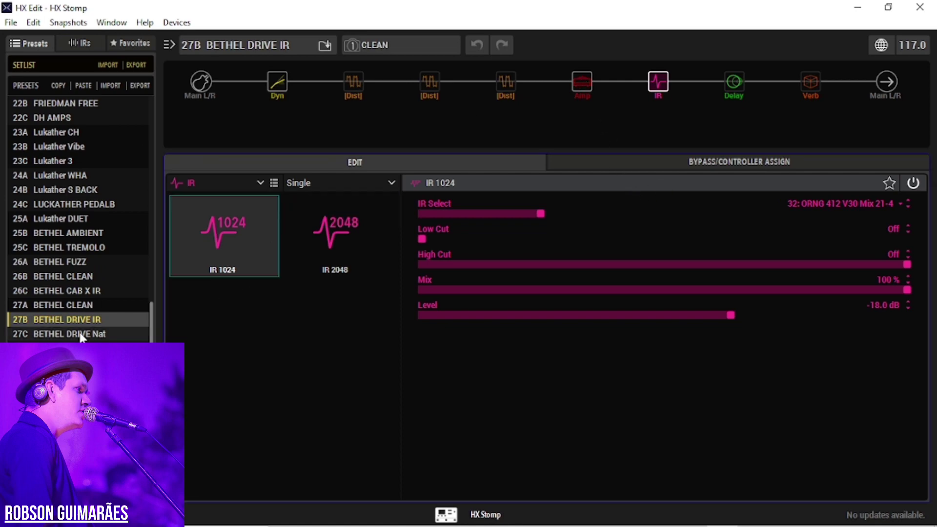
pyautogui.click(80, 334)
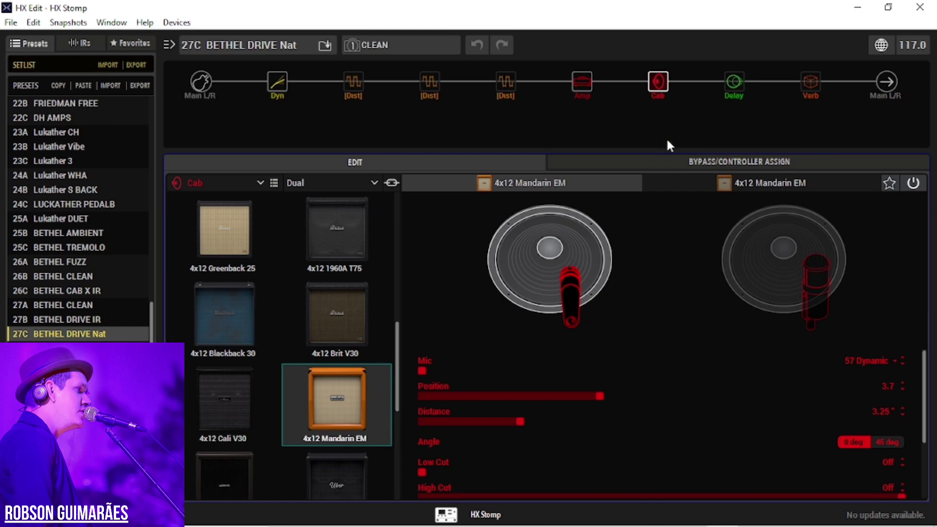
pyautogui.click(663, 78)
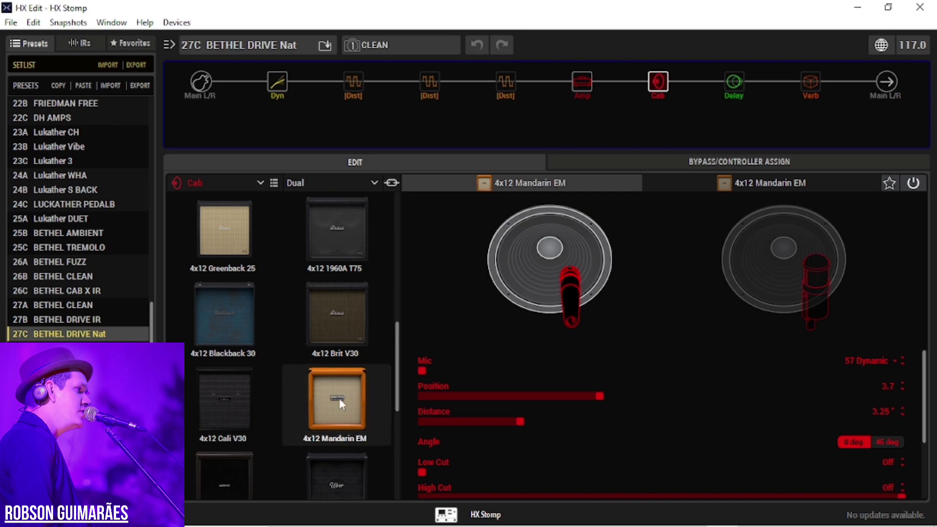
pyautogui.click(340, 382)
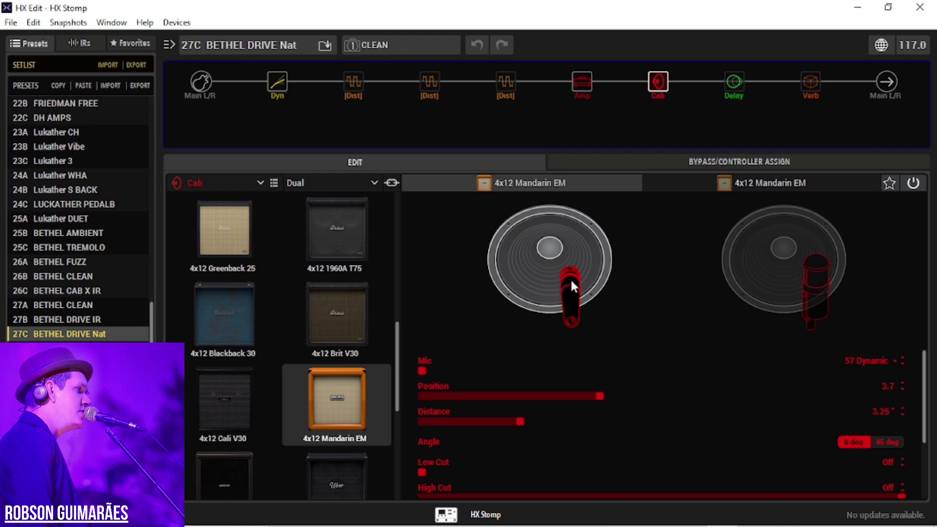
# Step: Examine the second 4x12 Mandarin EM cab's settings and the list of available microphones without changing the selection
pyautogui.click(794, 184)
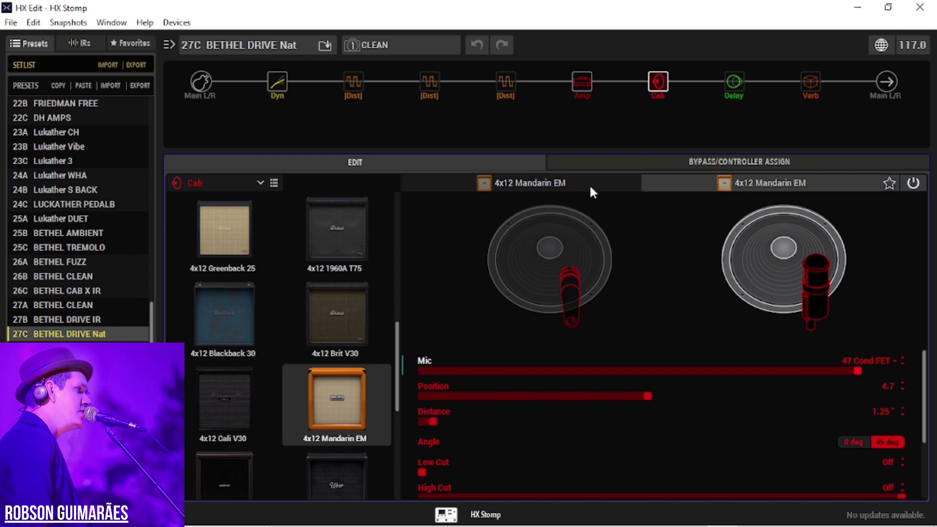
pyautogui.scroll(-2, 926, 378)
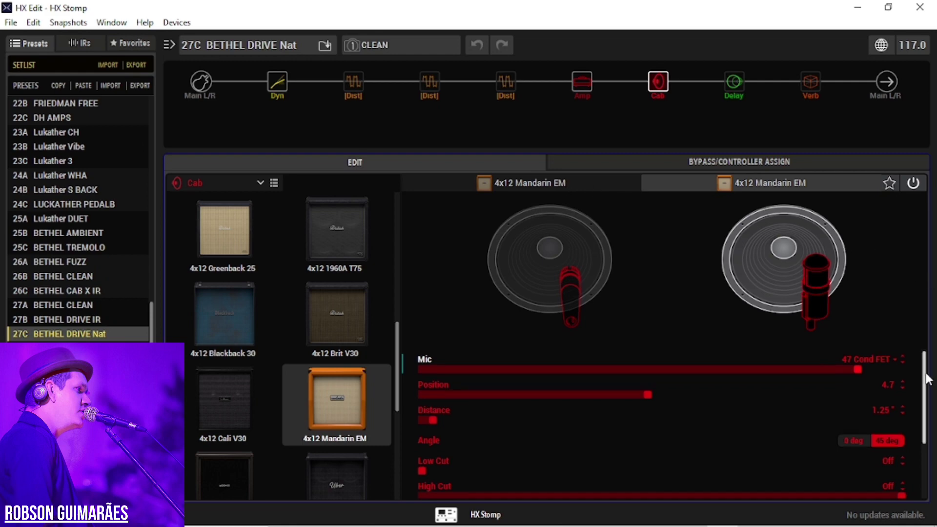
pyautogui.scroll(2, 926, 379)
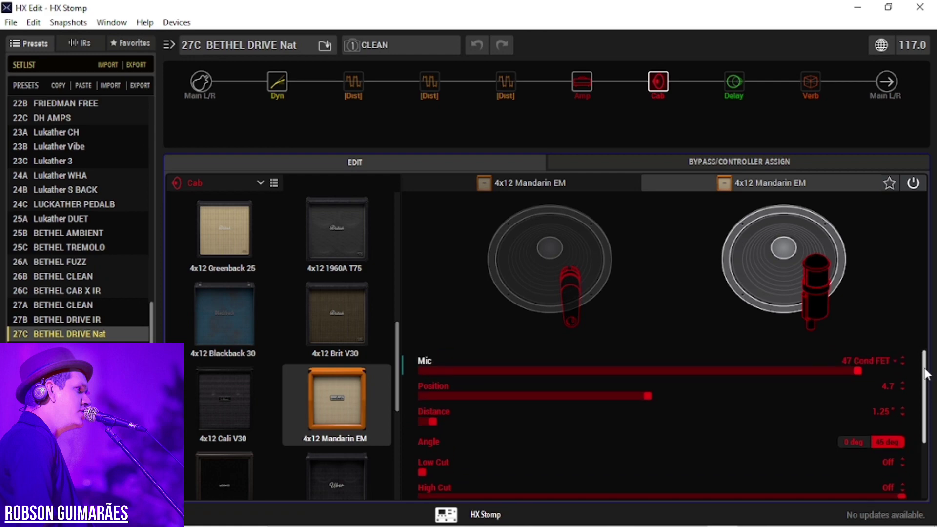
pyautogui.click(891, 363)
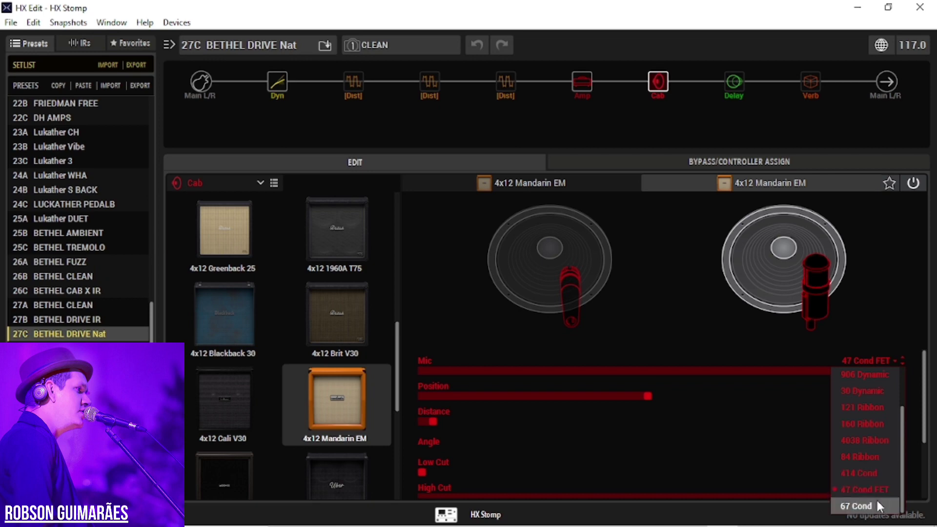
pyautogui.scroll(3, 872, 426)
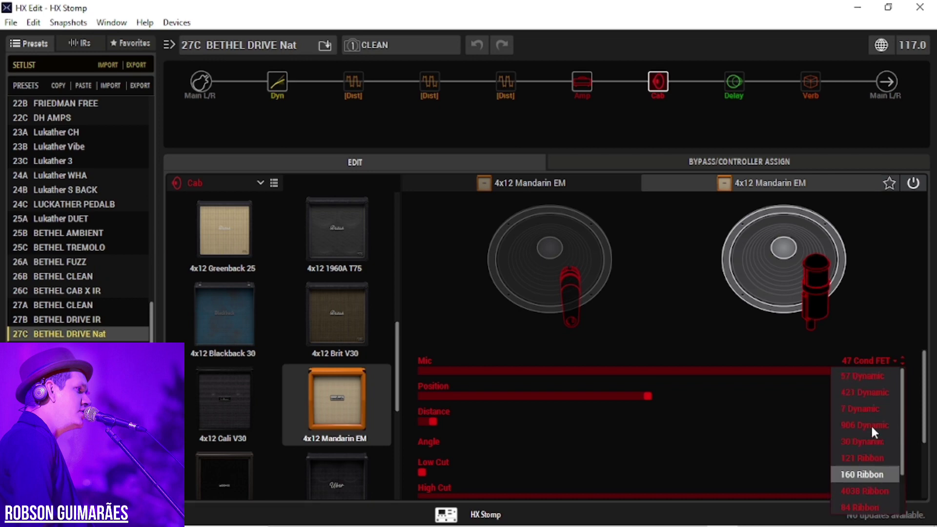
pyautogui.scroll(-3, 867, 406)
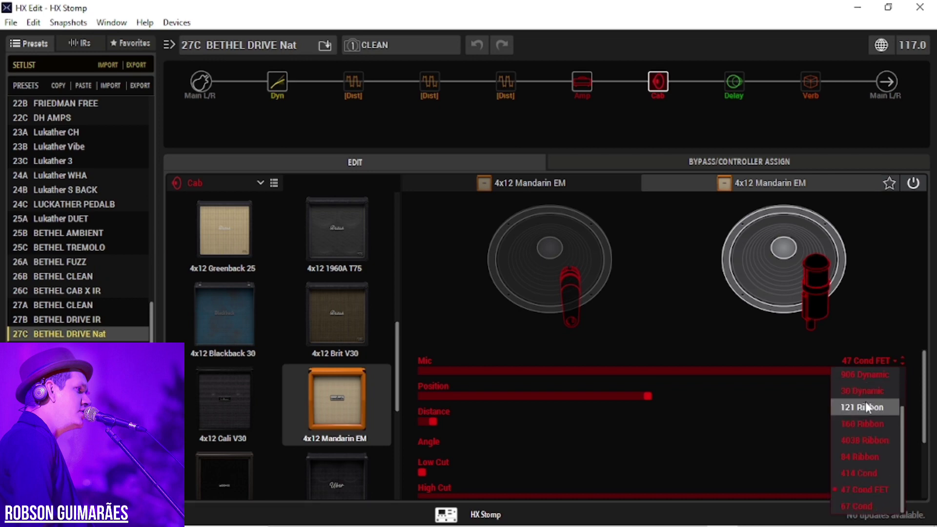
pyautogui.click(775, 334)
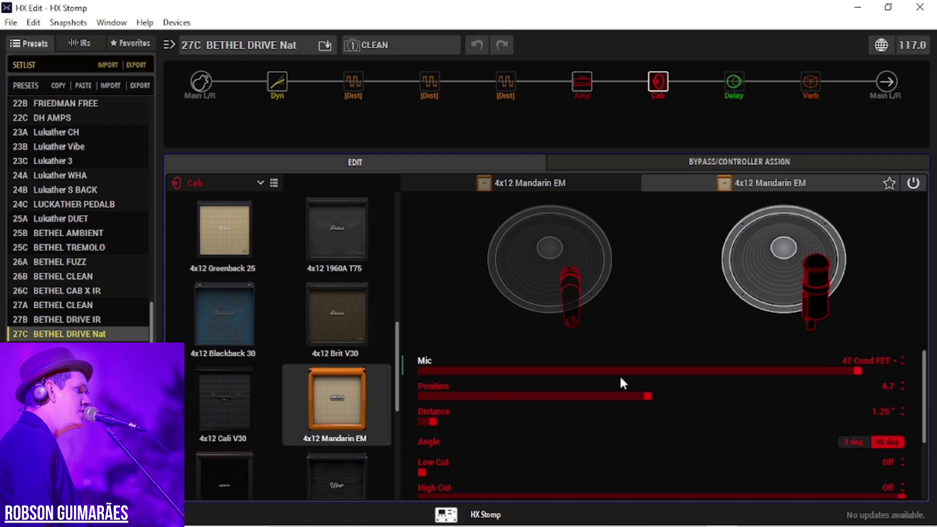
# Step: Move the first cab's 57 Dynamic mic to position 4.0 and distance 1.25", and set its angle to 45 degrees
pyautogui.moveTo(570, 285); pyautogui.dragTo(559, 325)
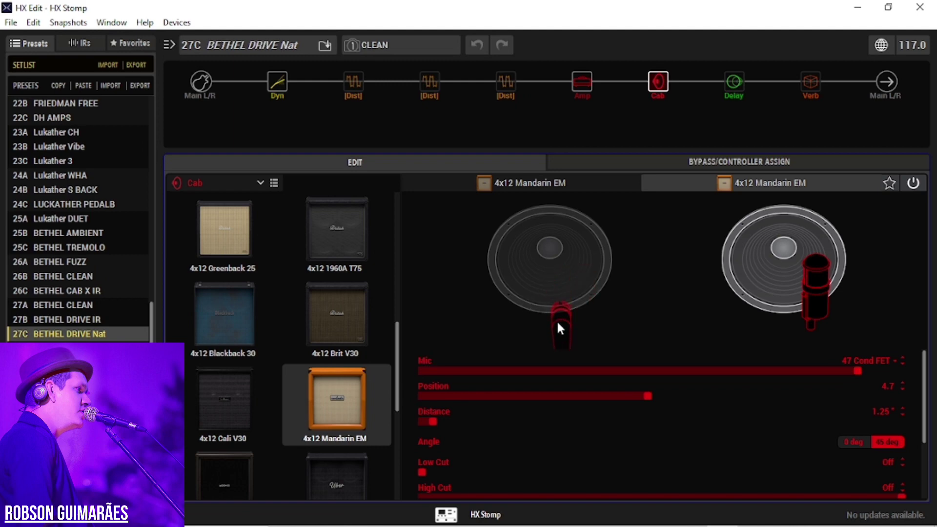
pyautogui.click(572, 280)
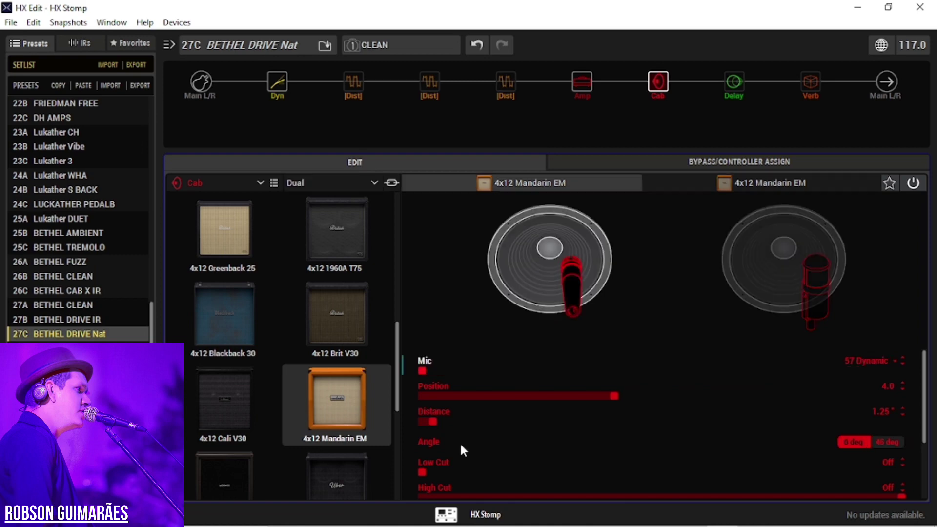
pyautogui.click(888, 442)
pyautogui.click(861, 442)
pyautogui.click(888, 443)
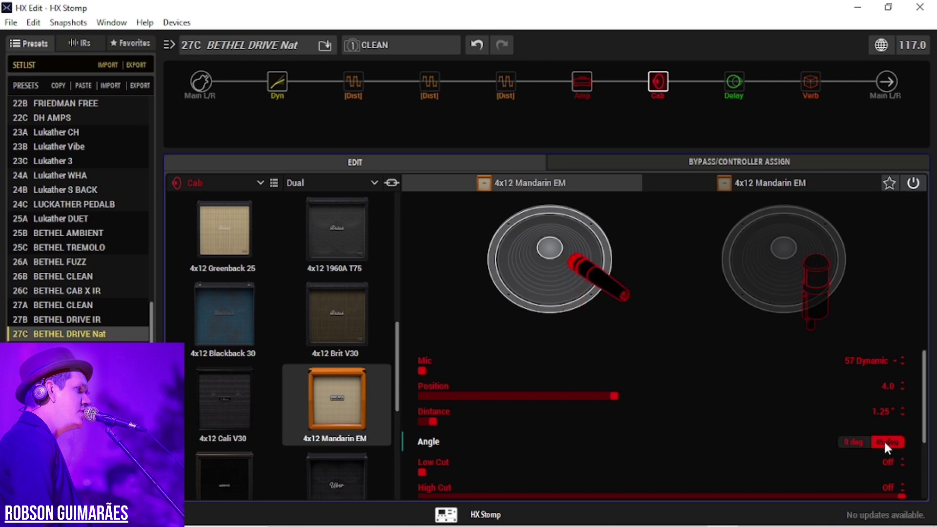
# Step: Examine the mic, cut, level, pan and delay parameters of both cabs, and browse the available cab models
pyautogui.scroll(-1, 613, 455)
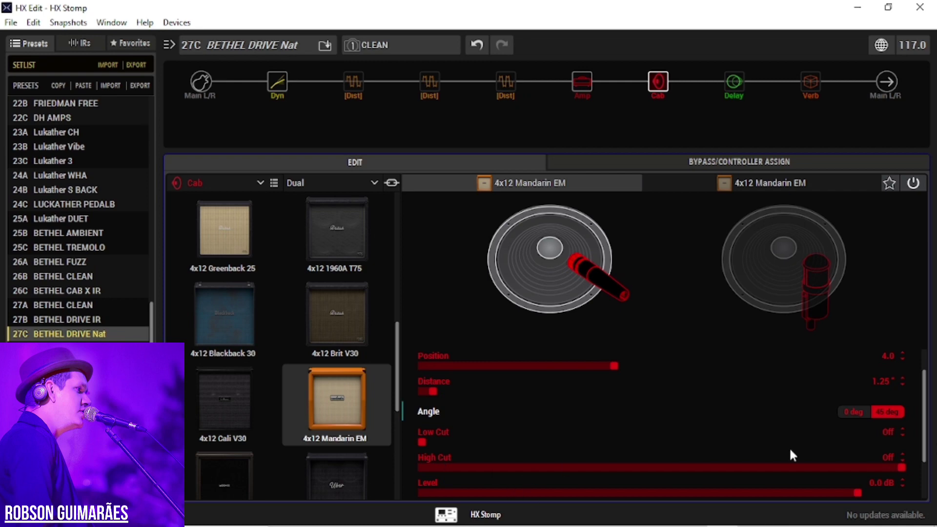
pyautogui.moveTo(924, 436); pyautogui.dragTo(933, 511)
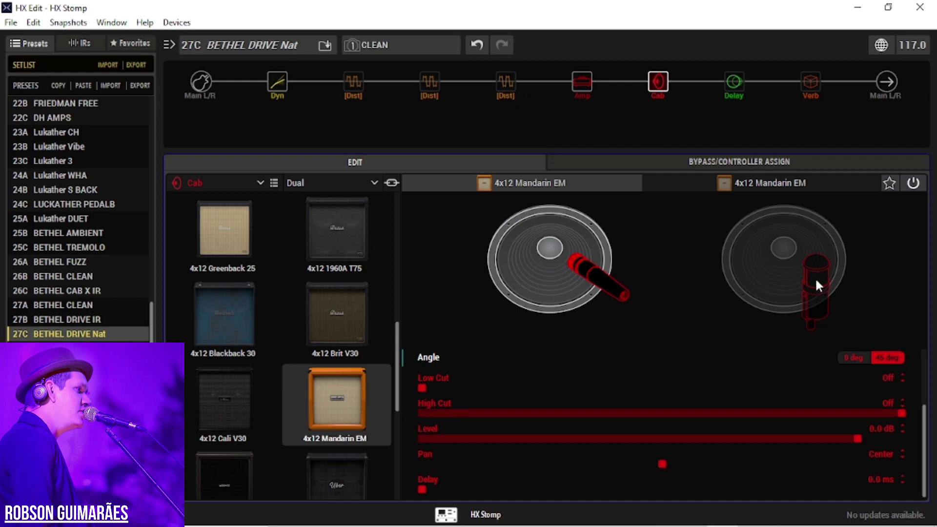
pyautogui.click(793, 181)
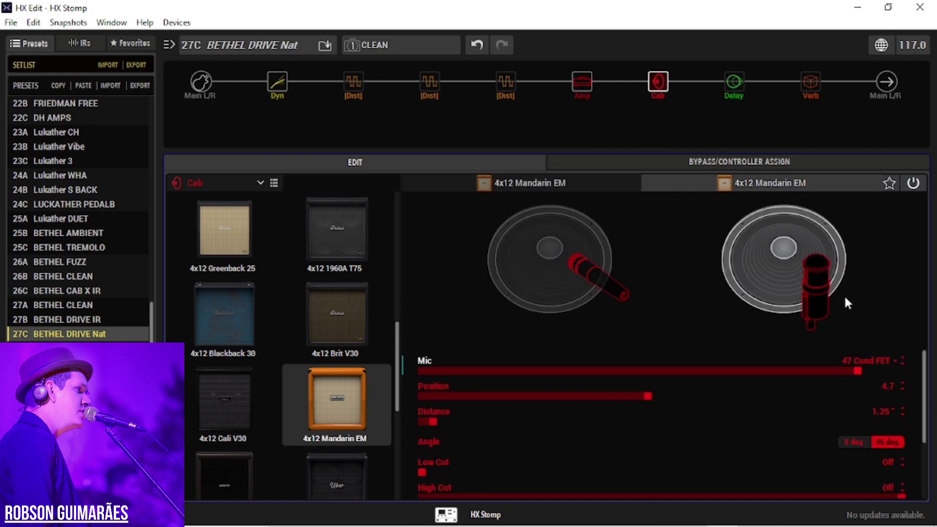
pyautogui.click(526, 184)
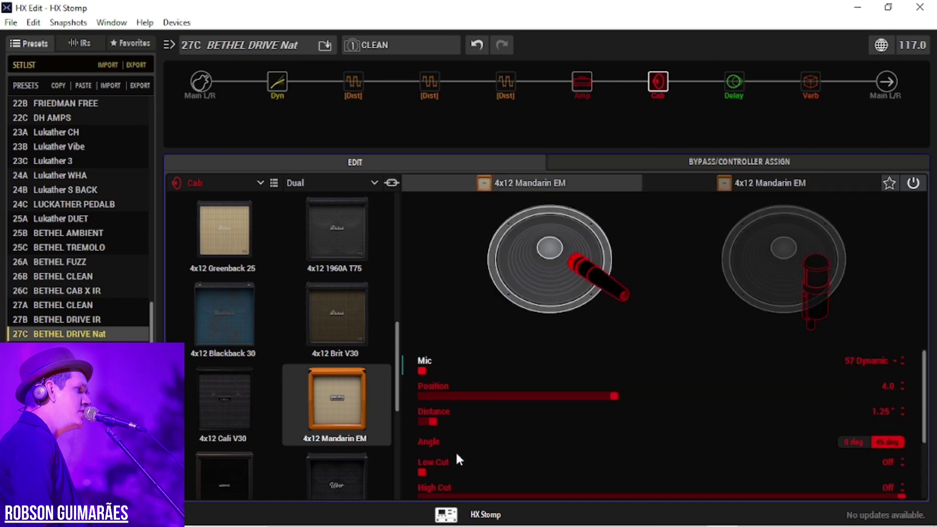
pyautogui.moveTo(926, 377); pyautogui.dragTo(927, 470)
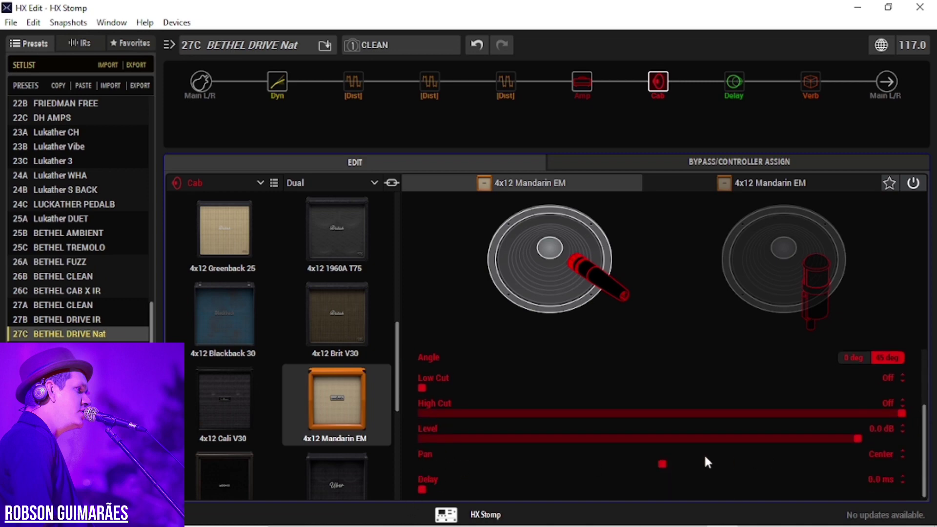
pyautogui.click(789, 180)
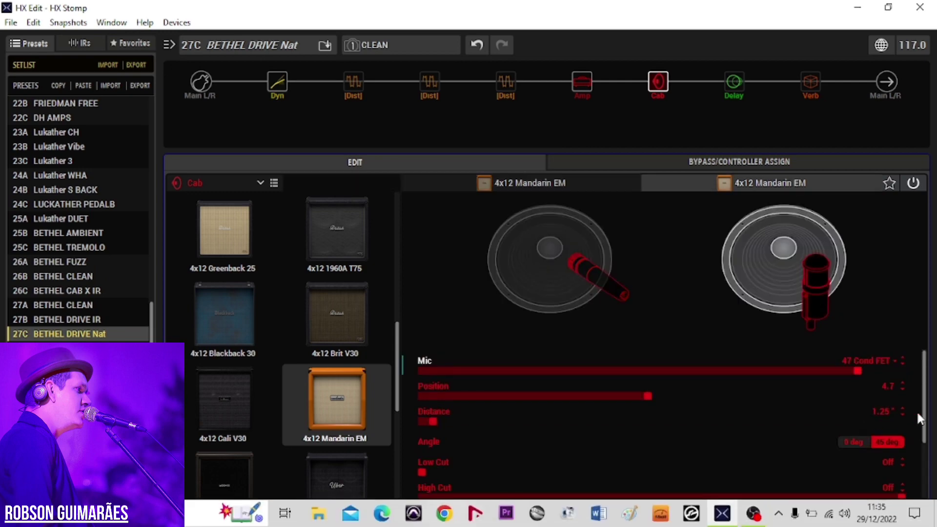
pyautogui.moveTo(924, 420); pyautogui.dragTo(934, 381)
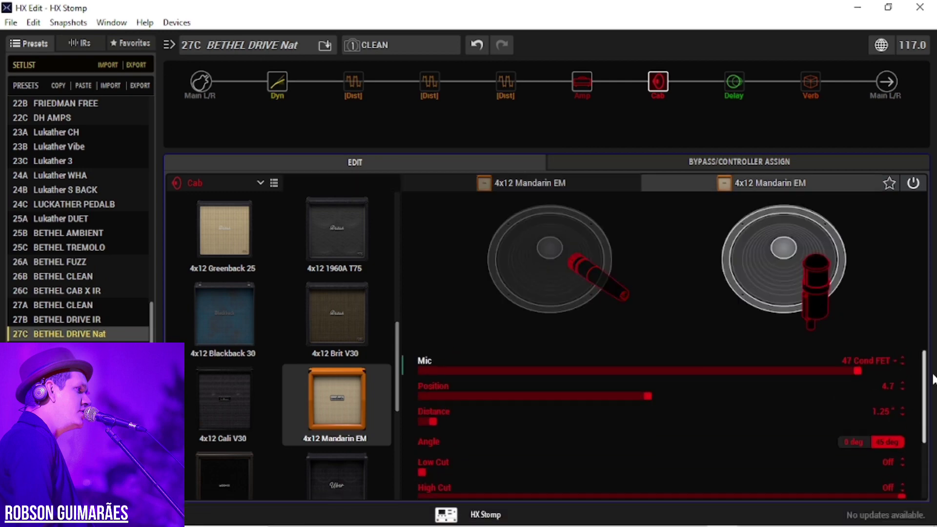
pyautogui.click(573, 185)
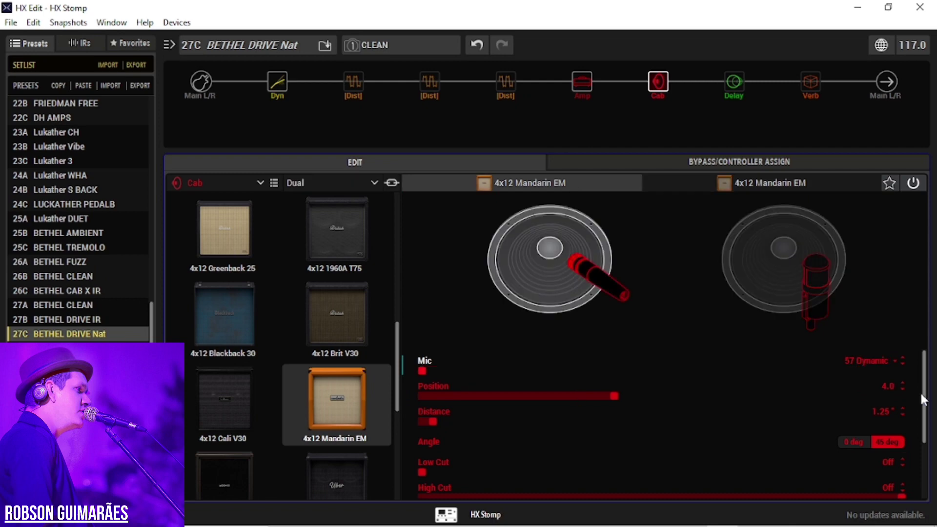
pyautogui.moveTo(924, 413); pyautogui.dragTo(929, 483)
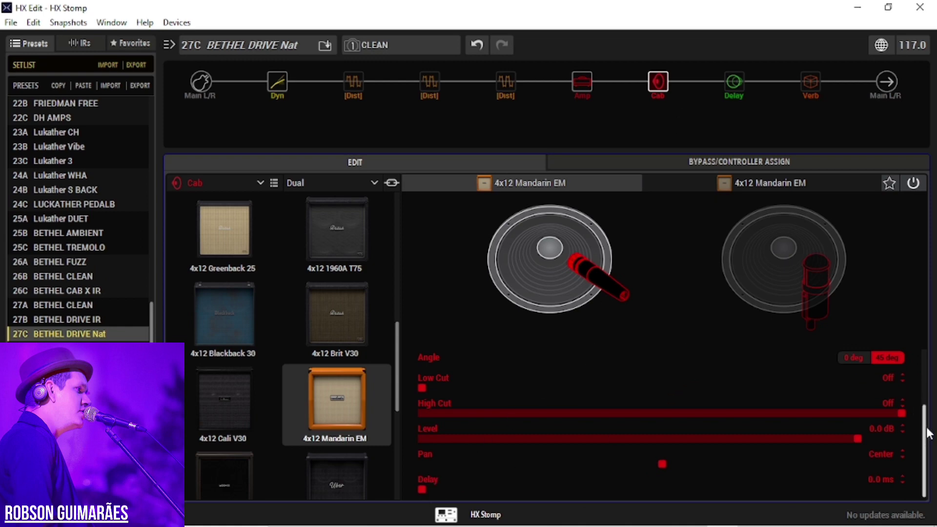
pyautogui.scroll(3, 923, 383)
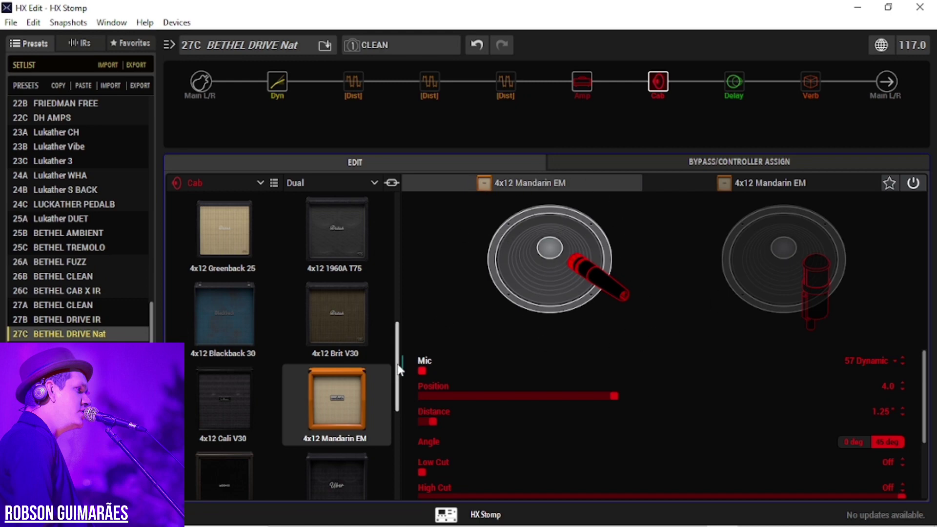
pyautogui.moveTo(397, 371); pyautogui.dragTo(401, 229)
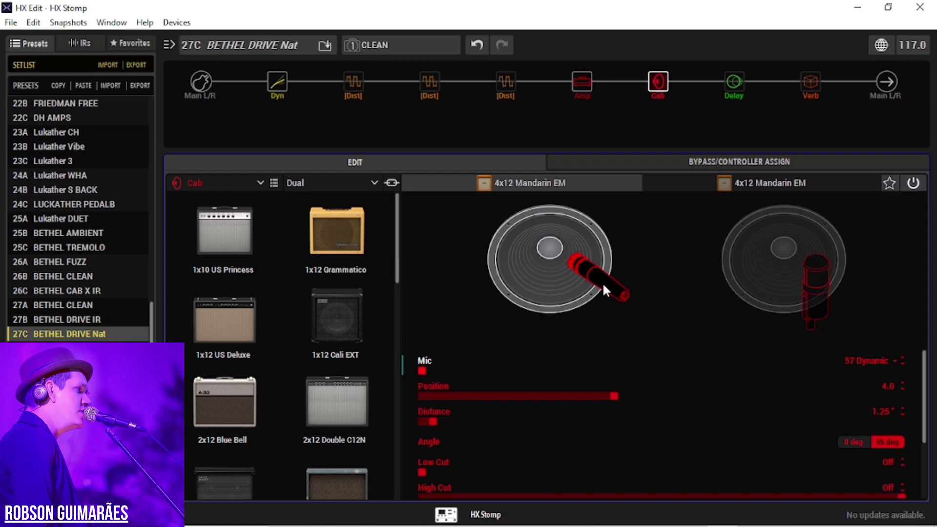
pyautogui.click(783, 181)
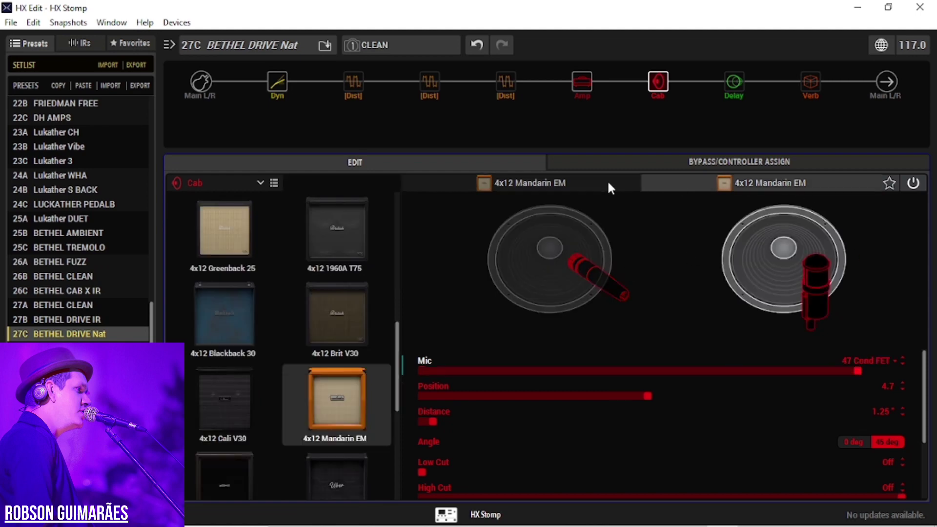
# Step: Reposition the first cab's 57 Dynamic mic at the speaker's center with a distance of 12.00"
pyautogui.click(558, 178)
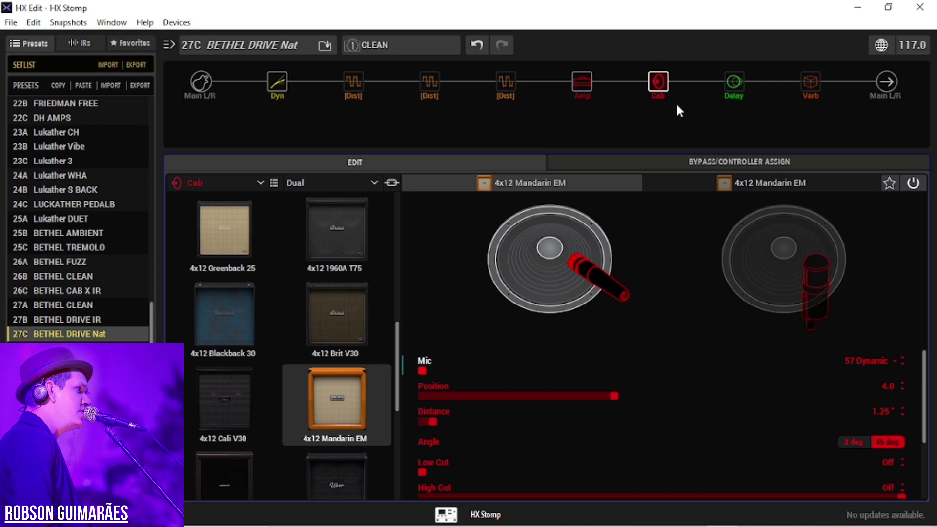
pyautogui.moveTo(566, 90)
pyautogui.moveTo(590, 274); pyautogui.dragTo(584, 275)
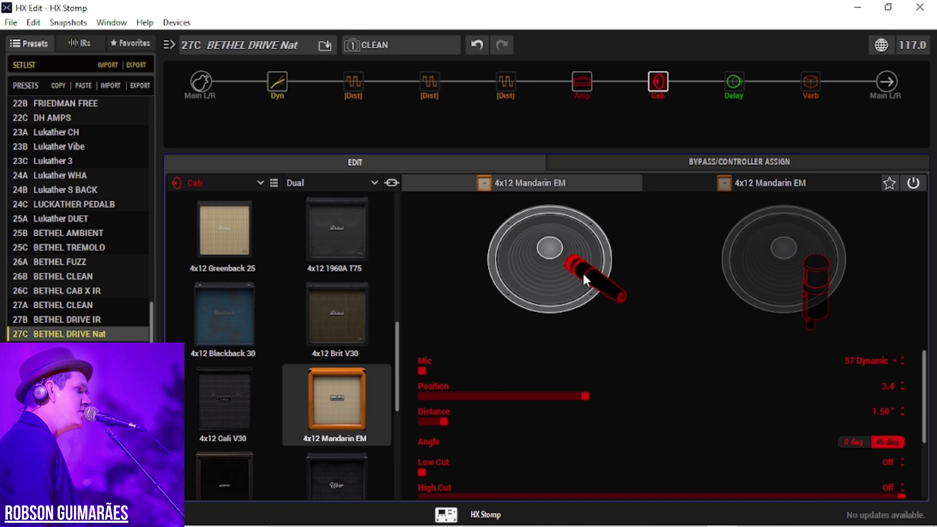
pyautogui.moveTo(583, 275); pyautogui.dragTo(613, 276)
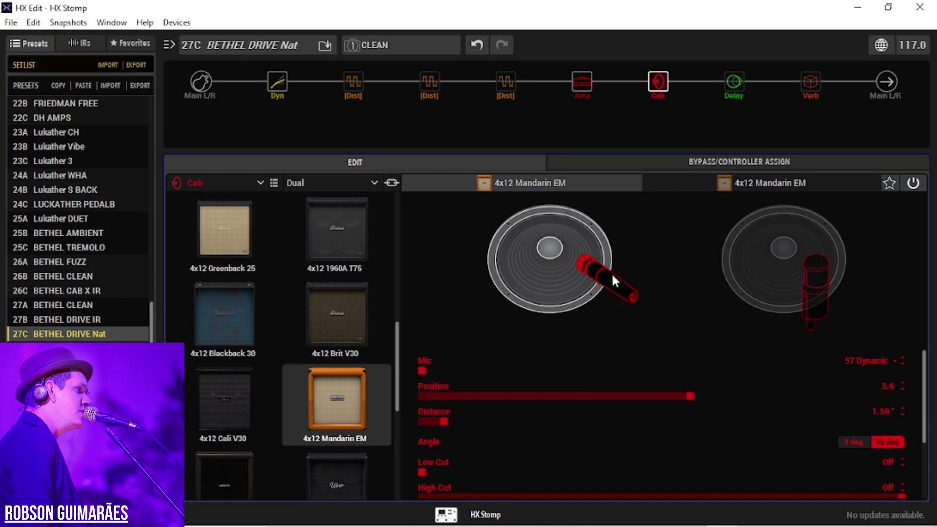
pyautogui.moveTo(591, 267); pyautogui.dragTo(583, 346)
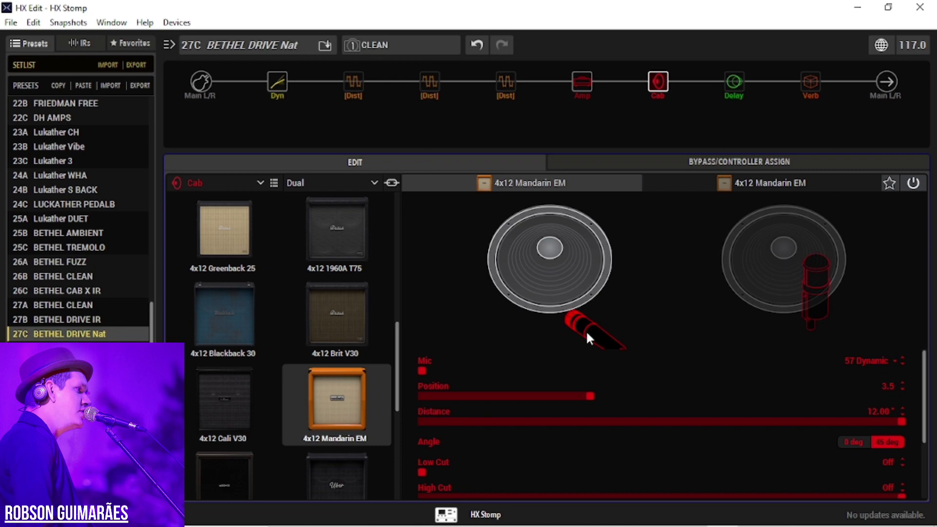
pyautogui.click(539, 339)
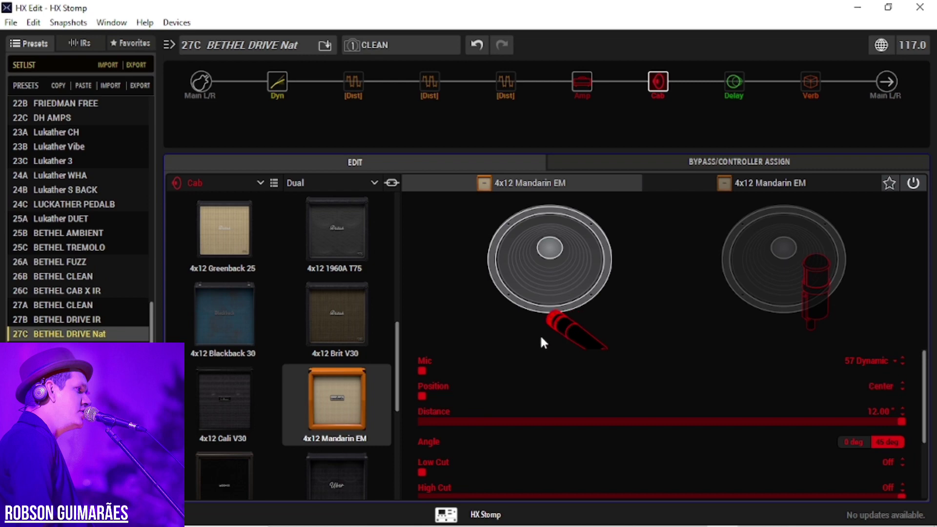
# Step: Bring the first cab's mic to a distance of 1.00" at the speaker's center and try the 421 Dynamic and 160 Ribbon mics
pyautogui.moveTo(564, 326); pyautogui.dragTo(560, 286)
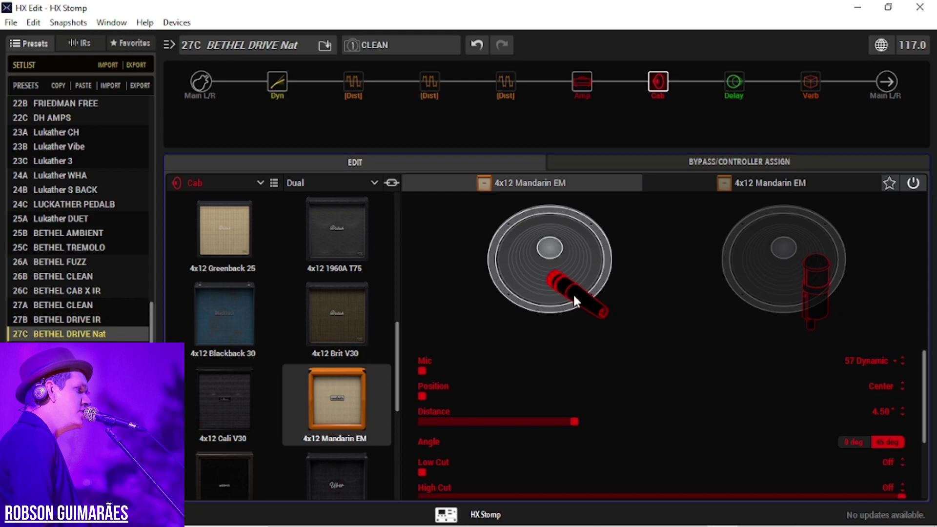
pyautogui.moveTo(573, 293); pyautogui.dragTo(573, 267)
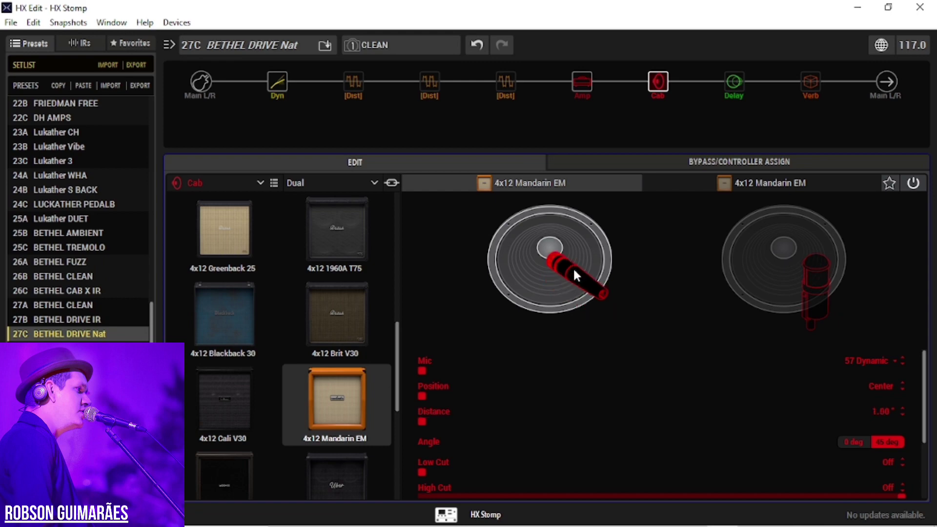
pyautogui.click(875, 361)
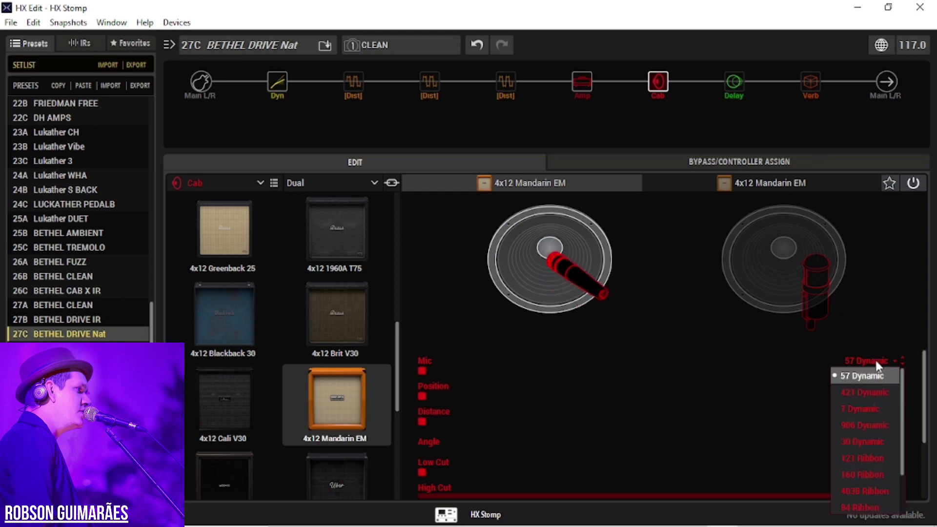
pyautogui.click(862, 393)
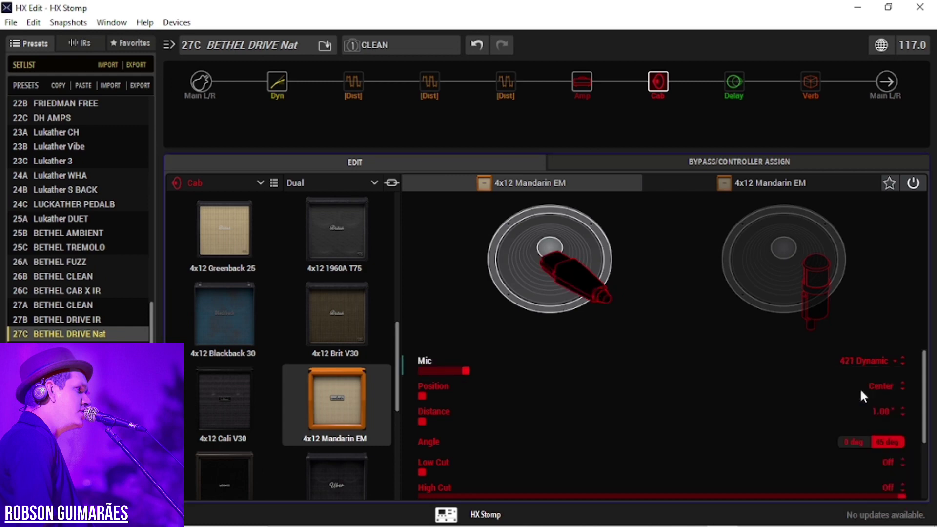
pyautogui.click(863, 360)
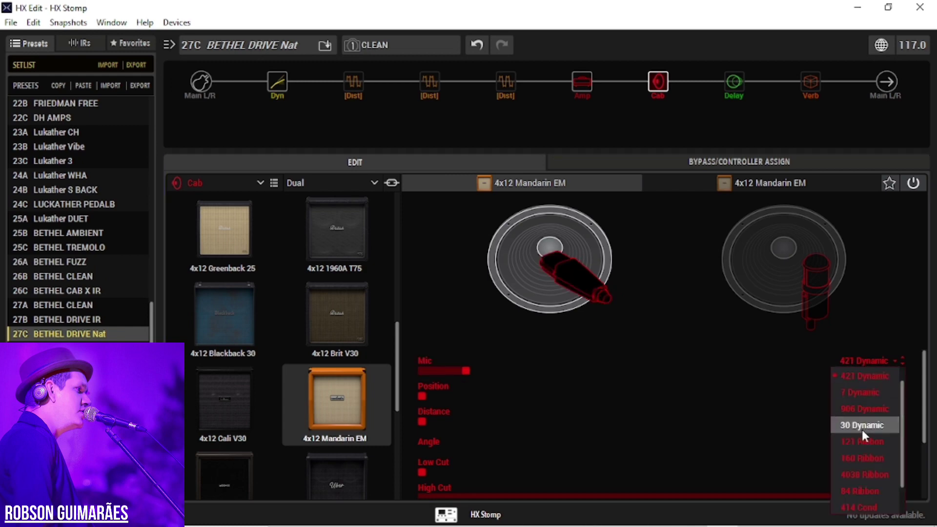
pyautogui.click(868, 457)
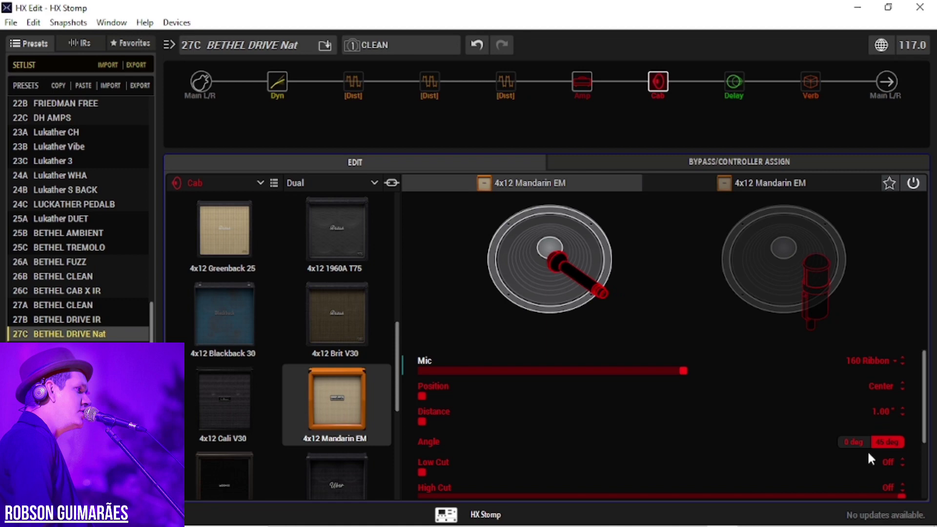
# Step: Enable the reverb in preset 27B BETHEL DRIVE IR, and the reverb and first distortion block in preset 27C BETHEL DRIVE Nat
pyautogui.click(89, 318)
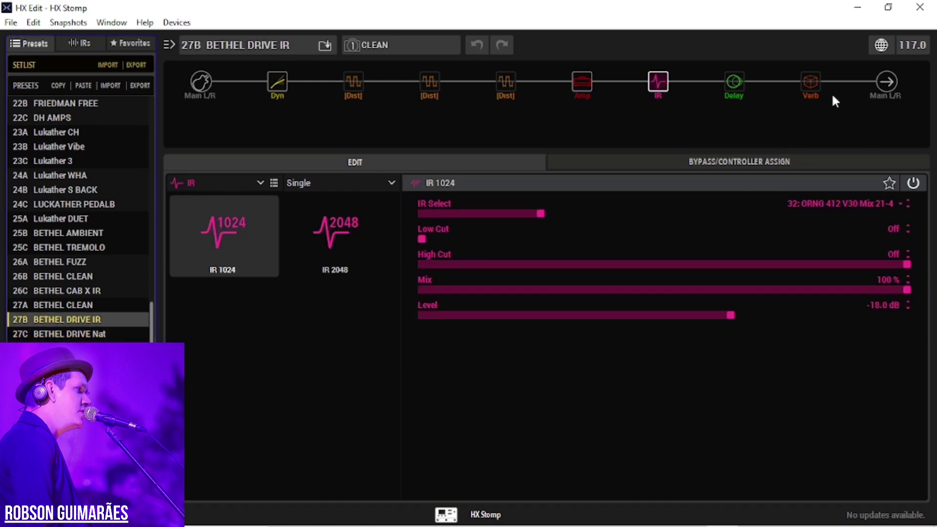
pyautogui.click(804, 66)
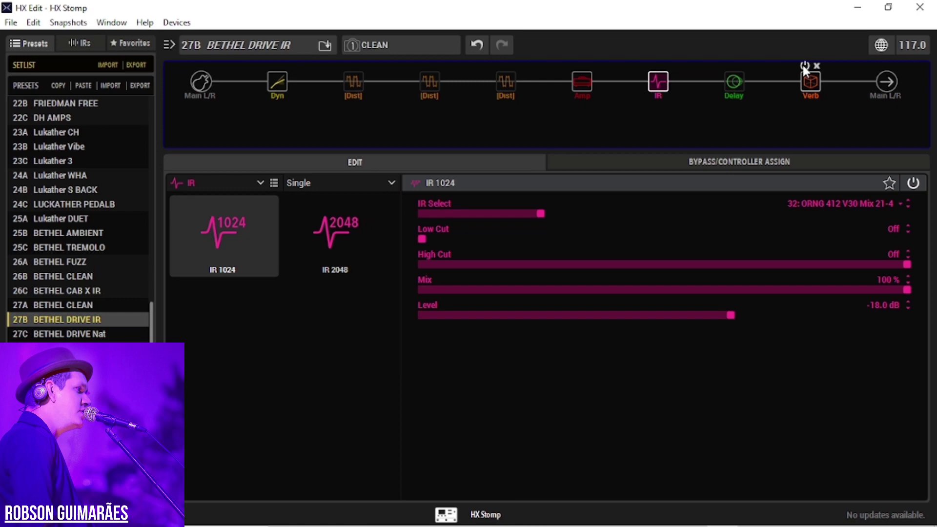
pyautogui.click(95, 330)
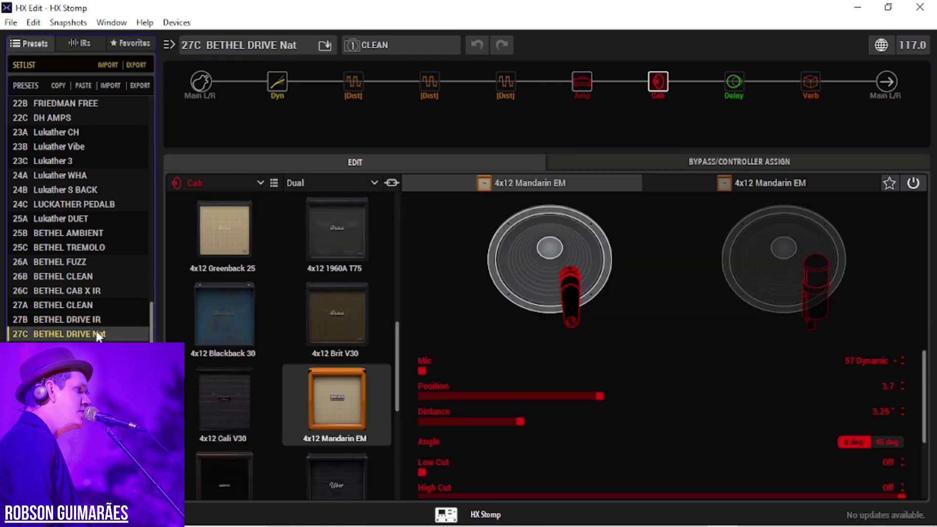
pyautogui.moveTo(777, 81)
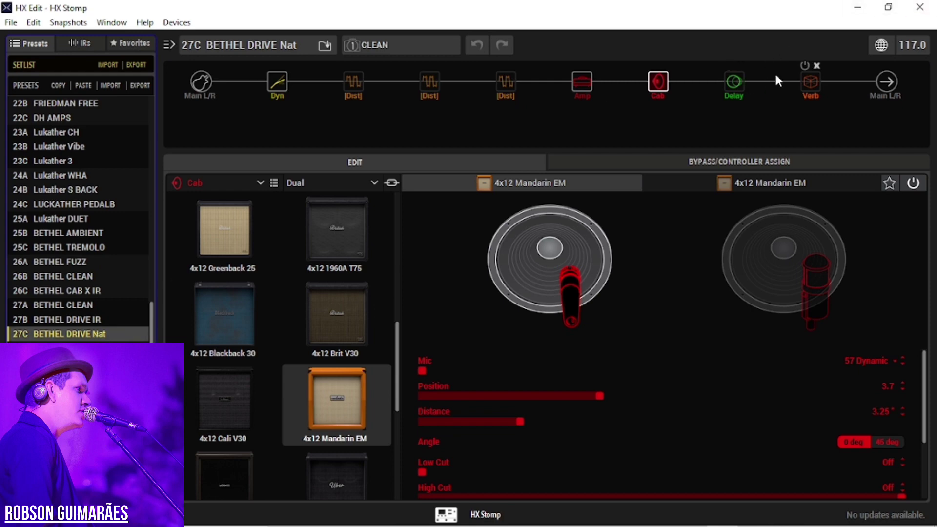
pyautogui.click(804, 65)
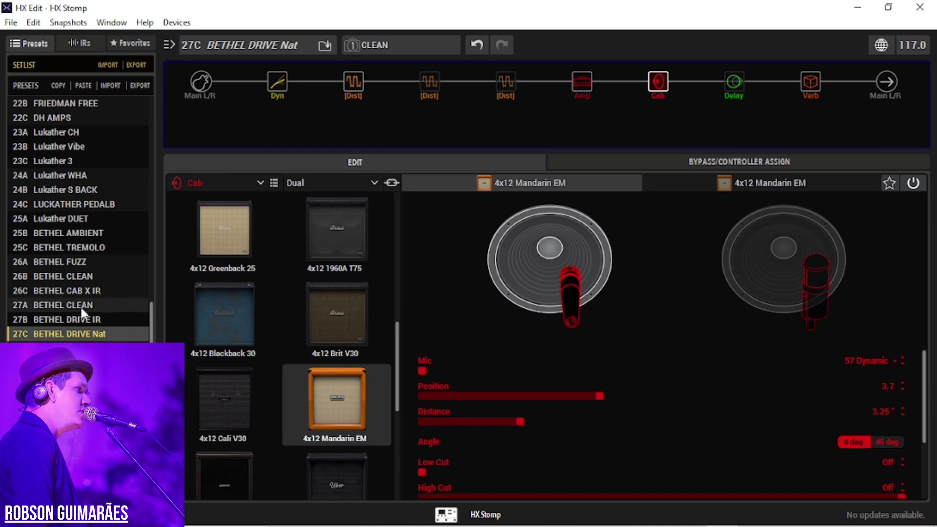
# Step: Enable the reverb and the first two distortion blocks in preset 27B BETHEL DRIVE IR, and do the same in 27C BETHEL DRIVE Nat
pyautogui.click(84, 320)
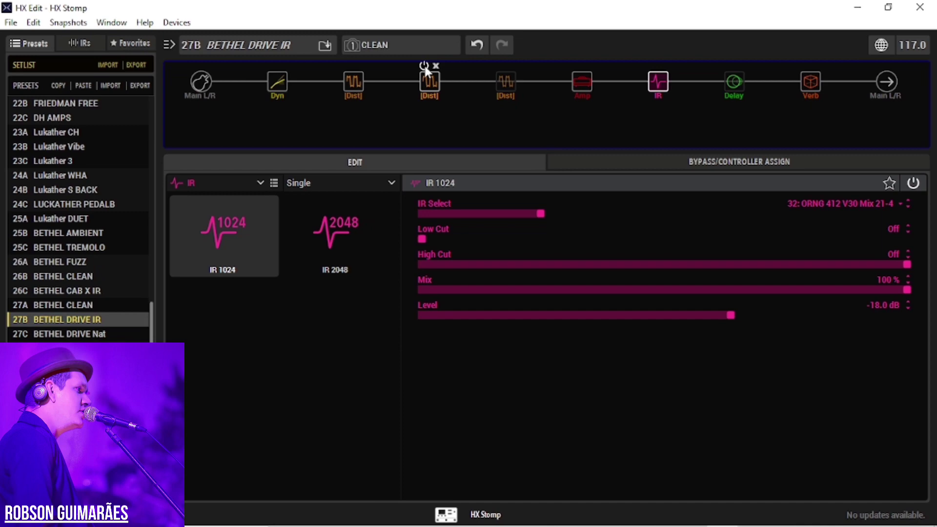
pyautogui.click(66, 332)
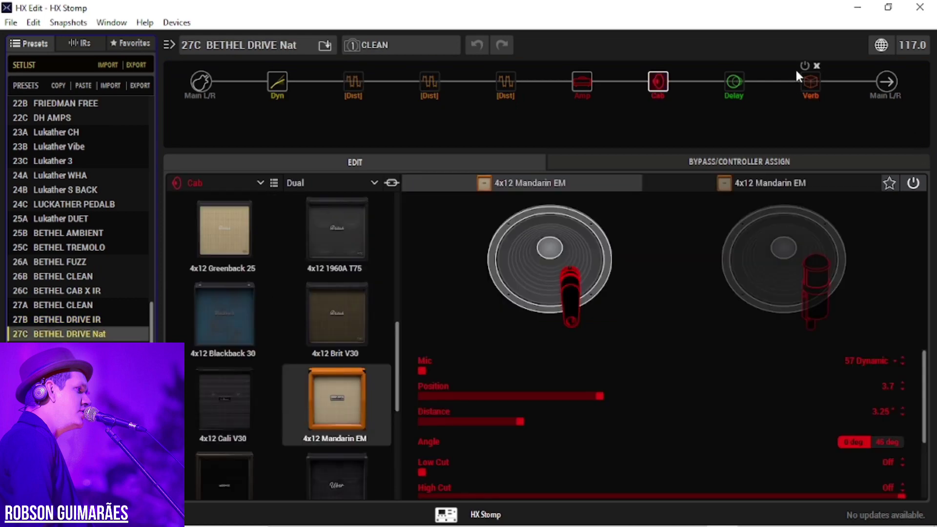
pyautogui.click(805, 65)
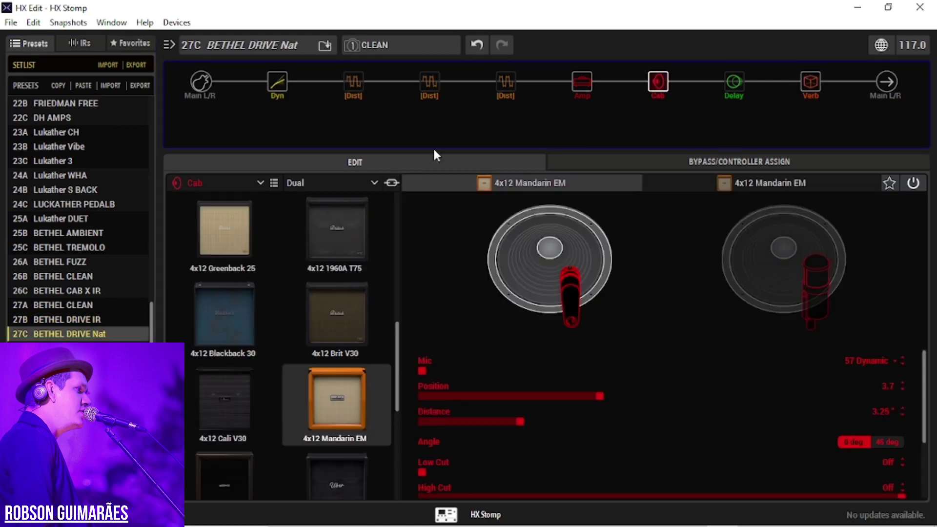
pyautogui.click(348, 65)
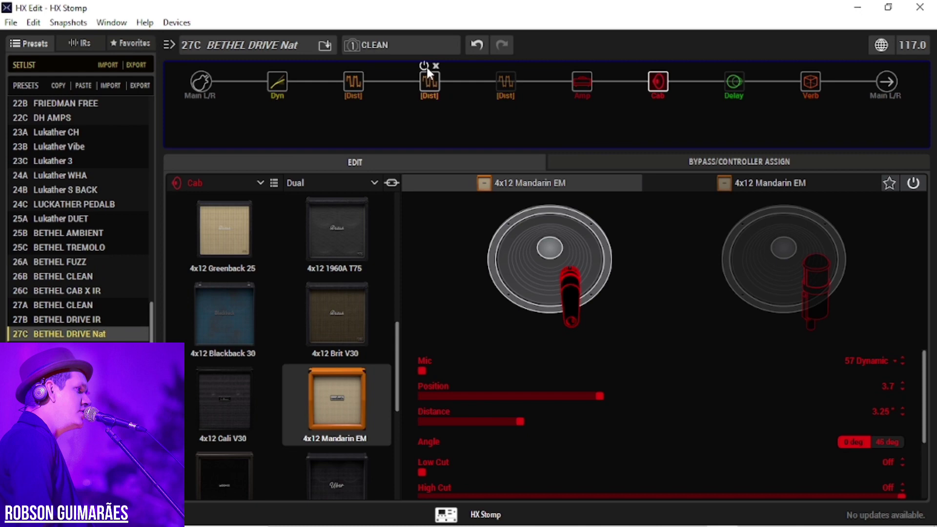